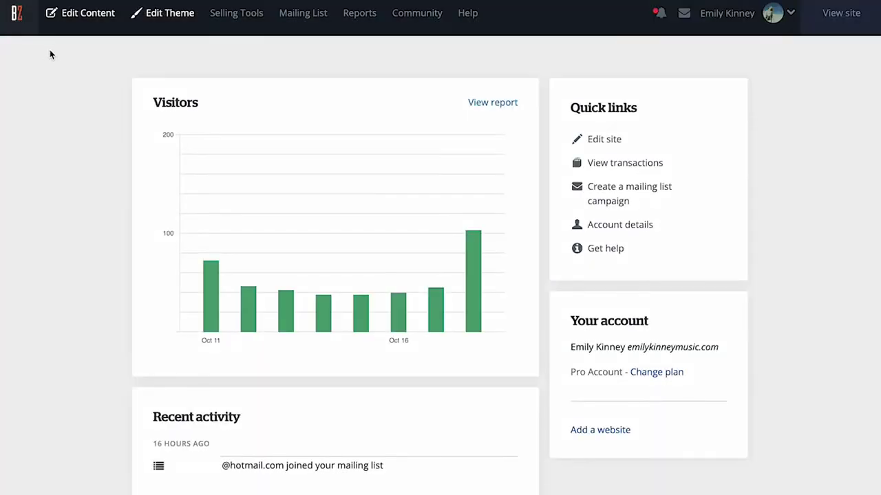
Open the website editor and go to the Store page
{"action": "left_click", "coordinate": [86, 20]}
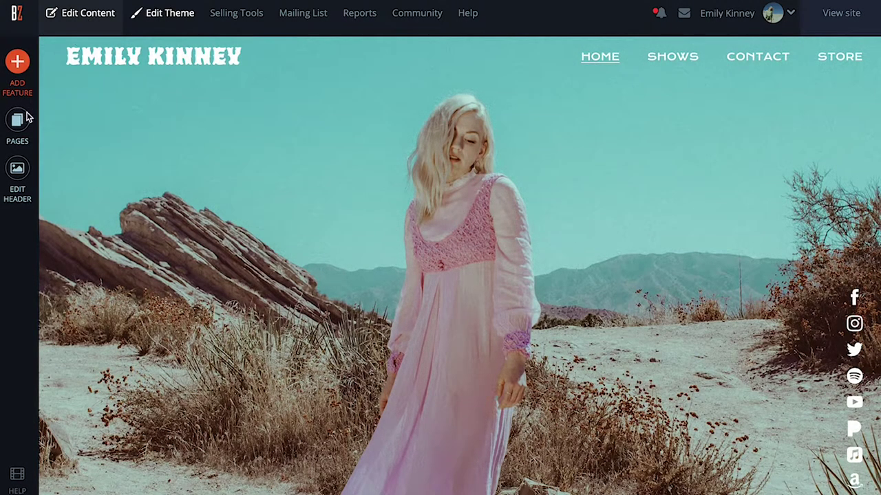
{"action": "left_click", "coordinate": [21, 122]}
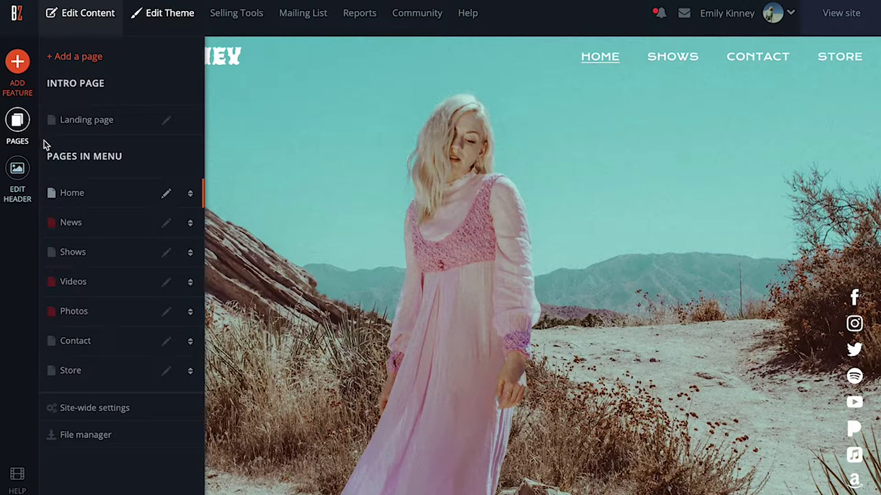
{"action": "left_click", "coordinate": [81, 374]}
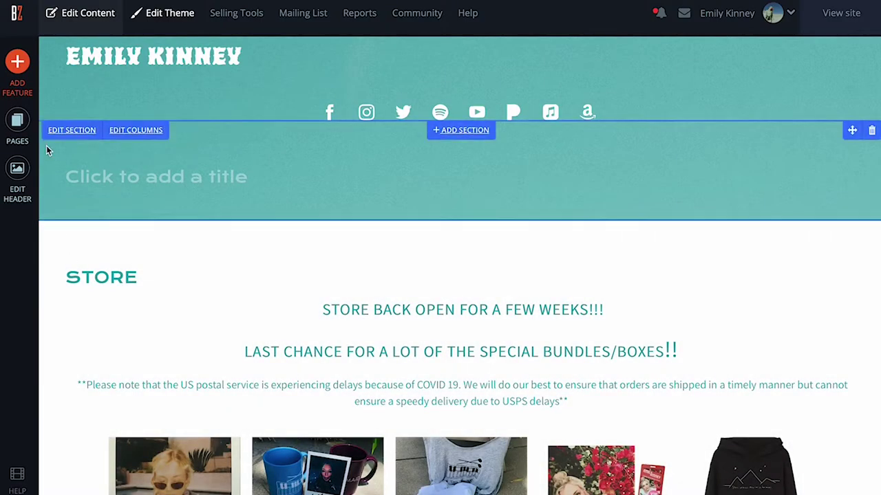
Choose the Store feature from the E-Commerce features to add
{"action": "left_click", "coordinate": [18, 64]}
{"action": "scroll", "coordinate": [214, 339], "scroll_direction": "down", "scroll_amount": 10}
{"action": "scroll", "coordinate": [214, 339], "scroll_direction": "down", "scroll_amount": 3}
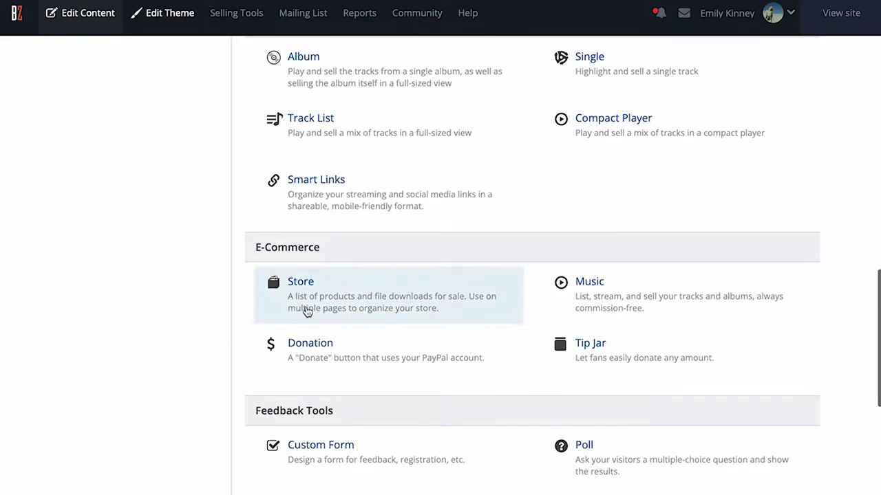
{"action": "left_click", "coordinate": [314, 311]}
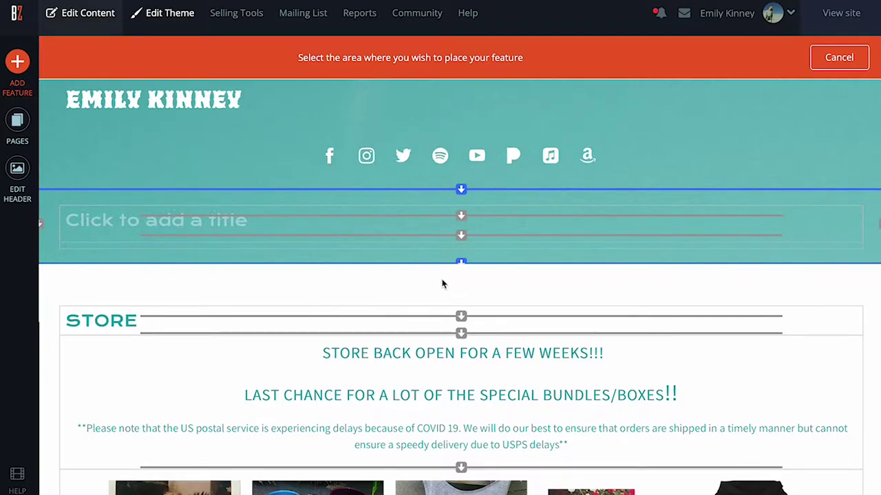
Place the Store at the top of the page and start a Vinyl product for The Supporting Character album
{"action": "left_click", "coordinate": [461, 189]}
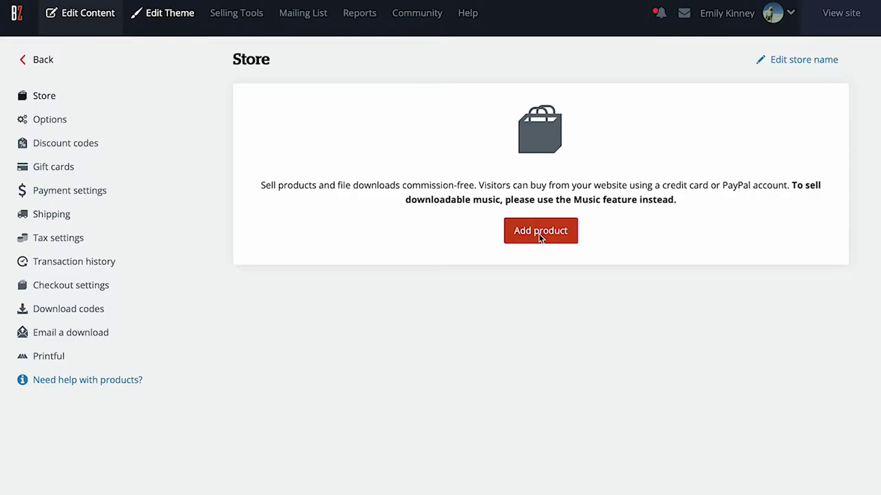
{"action": "left_click", "coordinate": [545, 238]}
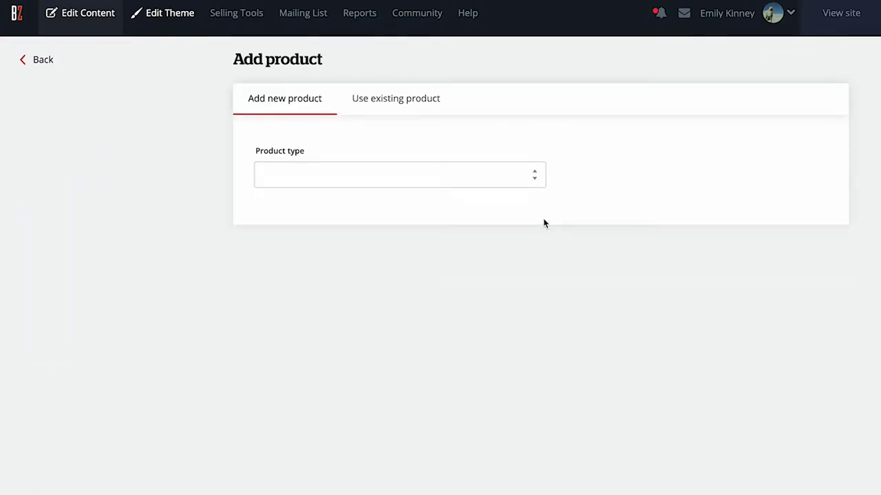
{"action": "left_click", "coordinate": [537, 181]}
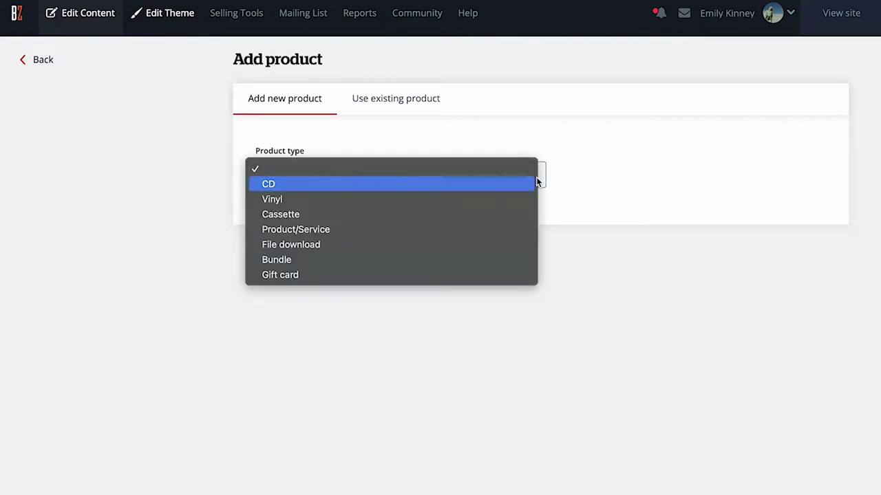
{"action": "left_click", "coordinate": [532, 199]}
{"action": "left_click", "coordinate": [525, 238]}
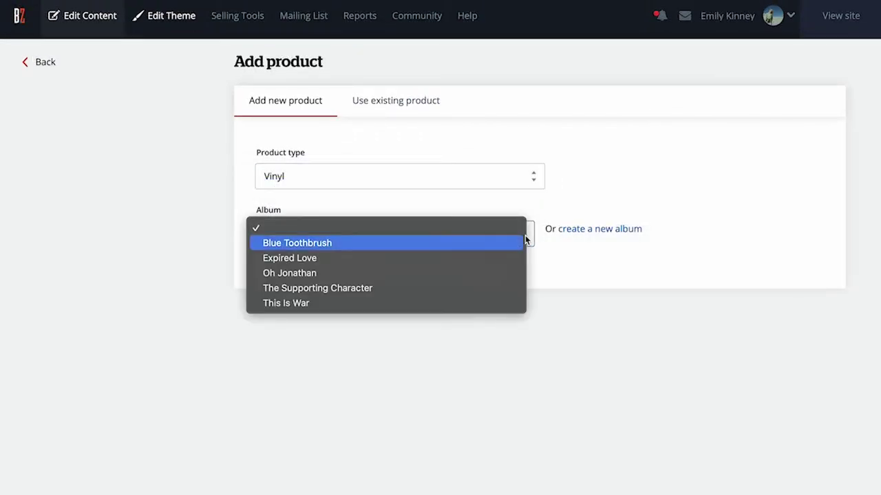
{"action": "left_click", "coordinate": [469, 288]}
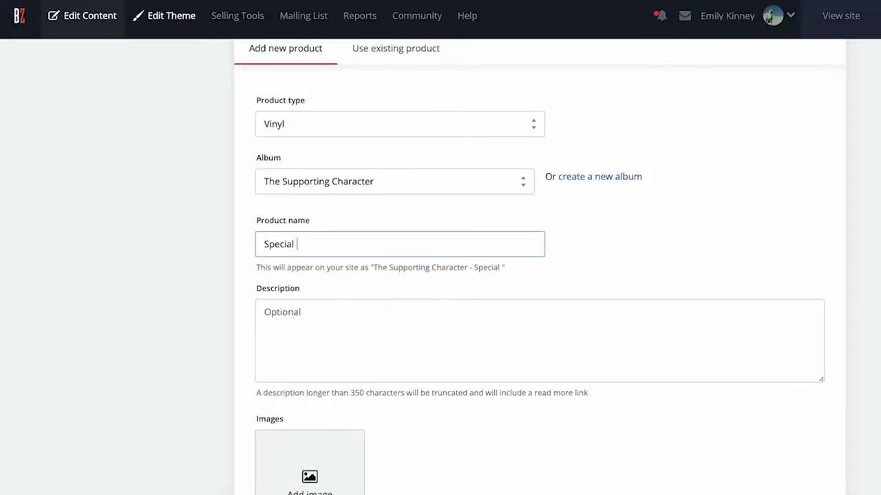
Name the product 'Special Edition Vinyl' and describe it as 'Limited release of our special edition vinyl.'
{"action": "type", "text": "Edition Vinyl"}
{"action": "left_click", "coordinate": [285, 328]}
{"action": "type", "text": "Limited relea"}
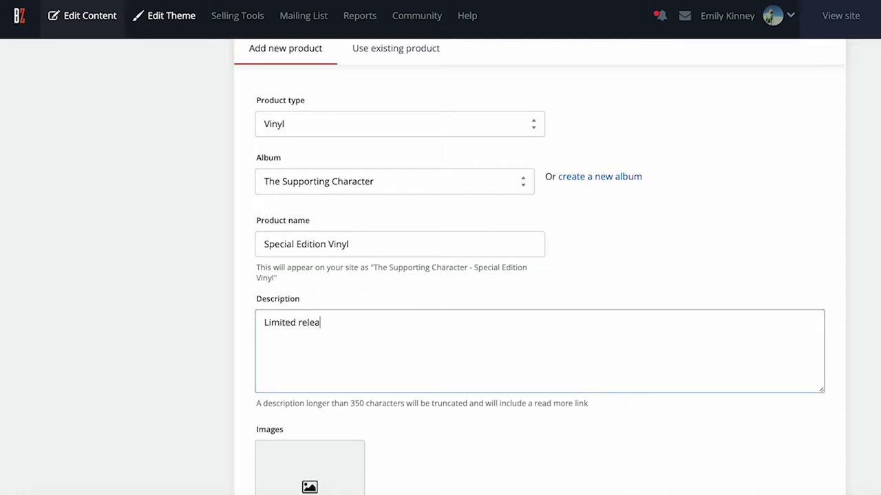
{"action": "type", "text": "se of our special editio"}
{"action": "key", "text": "BackSpace"}
{"action": "key", "text": "BackSpace"}
{"action": "key", "text": "BackSpace"}
{"action": "type", "text": "ition vinyl."}
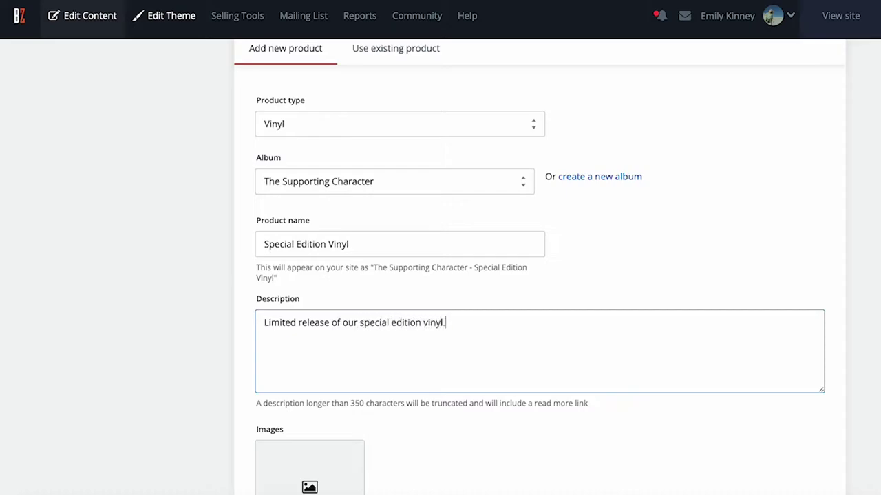
{"action": "scroll", "coordinate": [389, 392], "scroll_direction": "down", "scroll_amount": 2}
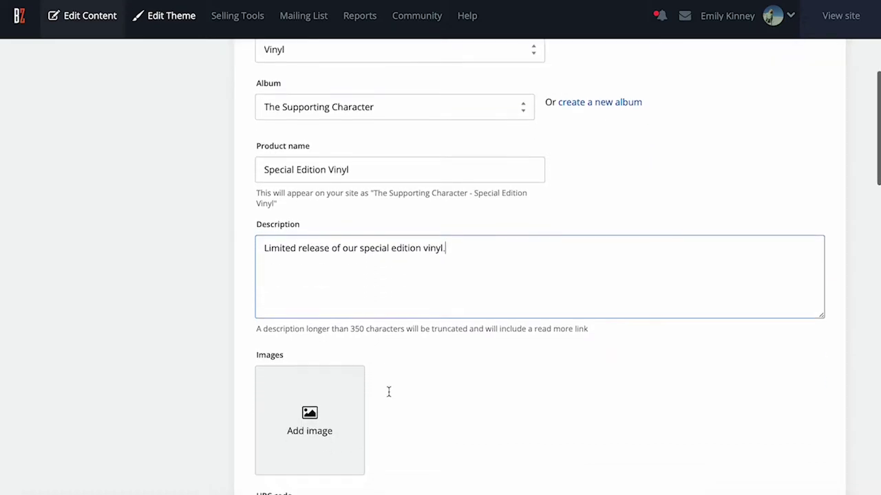
{"action": "scroll", "coordinate": [389, 397], "scroll_direction": "down", "scroll_amount": 8}
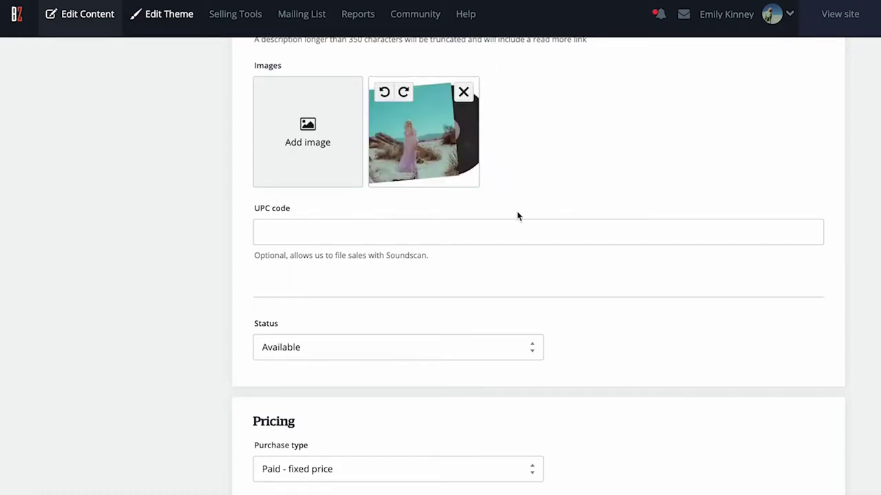
{"action": "scroll", "coordinate": [538, 279], "scroll_direction": "down", "scroll_amount": 3}
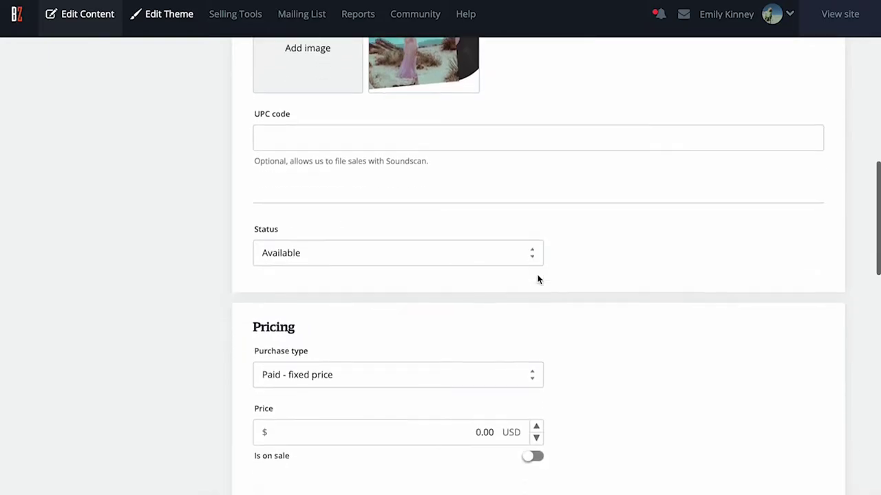
{"action": "scroll", "coordinate": [538, 280], "scroll_direction": "down", "scroll_amount": 2}
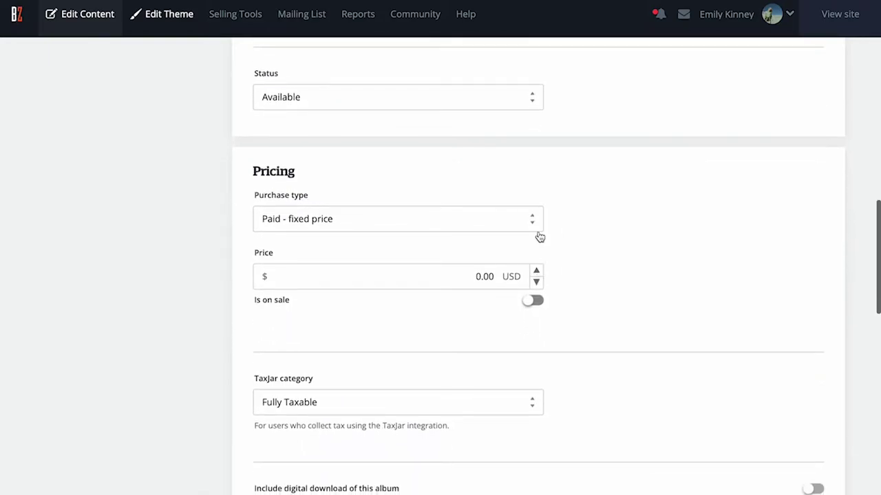
{"action": "left_click", "coordinate": [538, 102]}
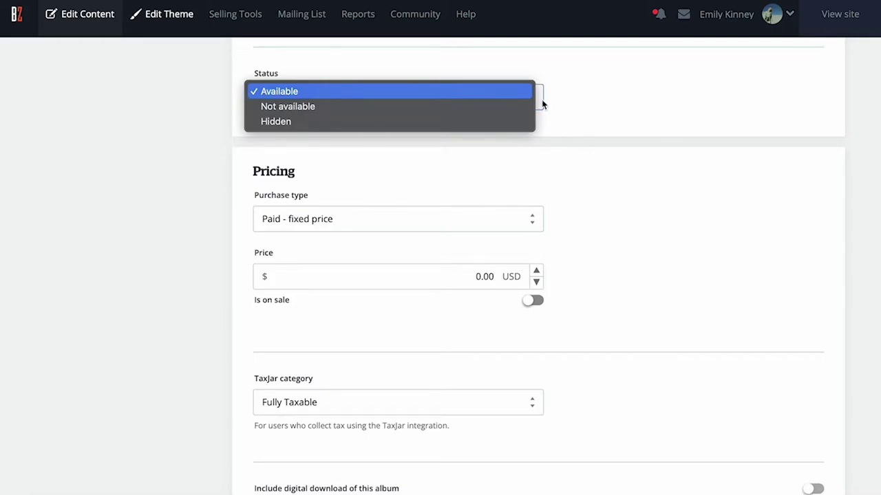
{"action": "left_click", "coordinate": [520, 106]}
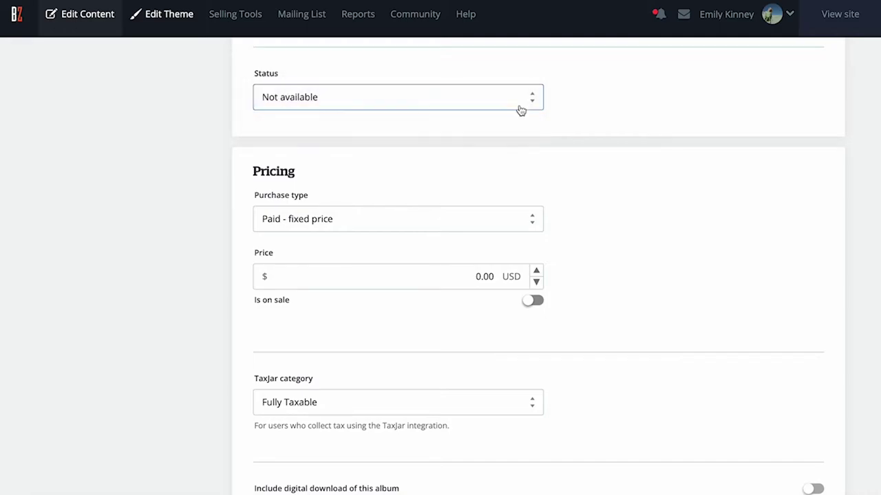
{"action": "left_click", "coordinate": [526, 103]}
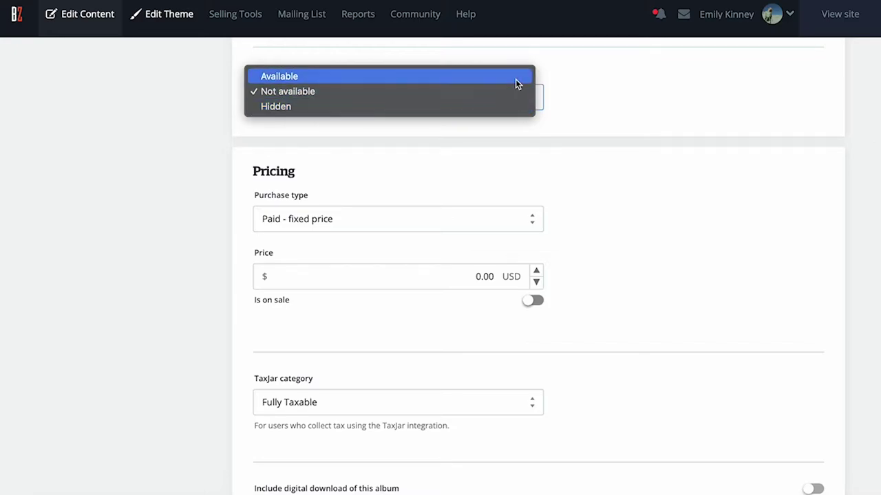
{"action": "left_click", "coordinate": [516, 77]}
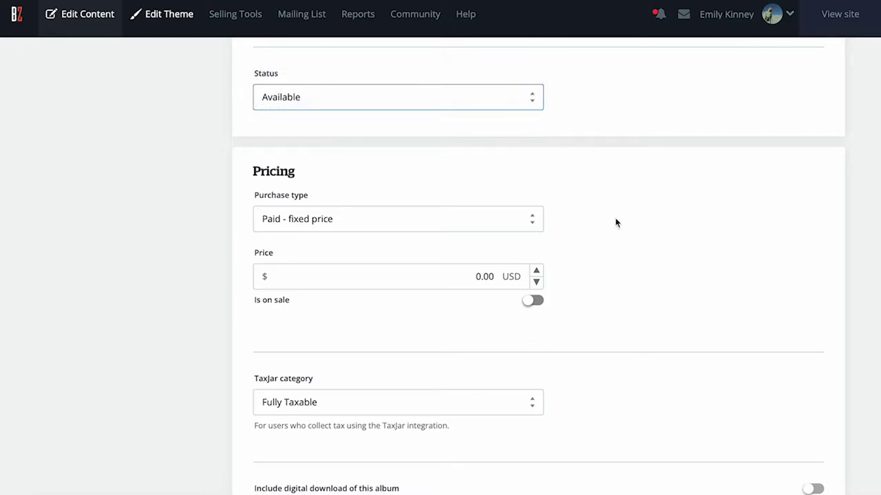
{"action": "scroll", "coordinate": [616, 220], "scroll_direction": "down", "scroll_amount": 3}
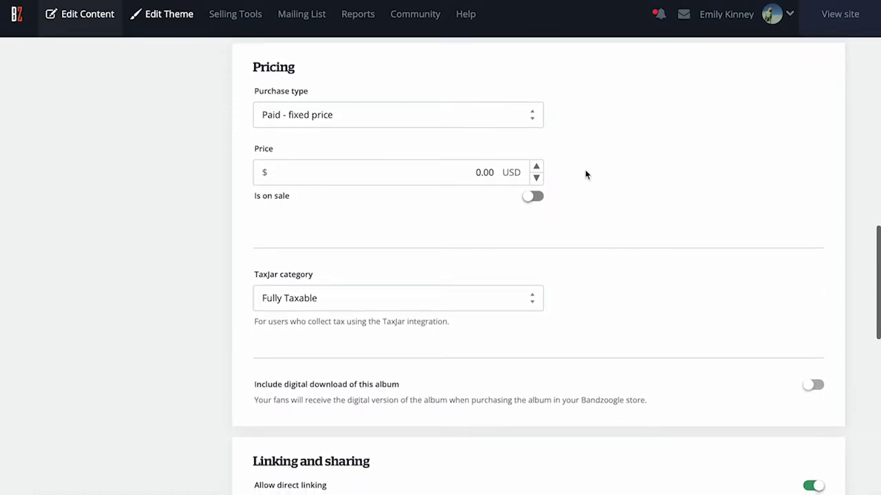
Keep the fixed-price purchase type and set the price to 15.00 USD
{"action": "left_click", "coordinate": [541, 118]}
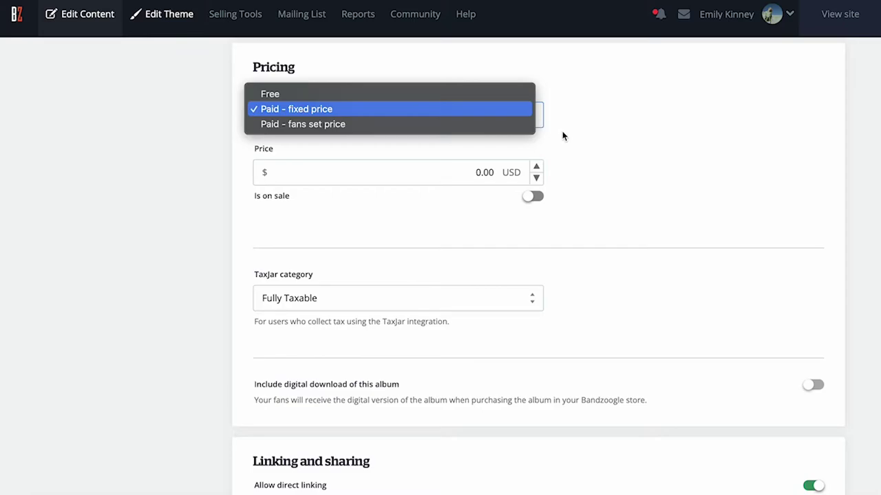
{"action": "left_click", "coordinate": [562, 136]}
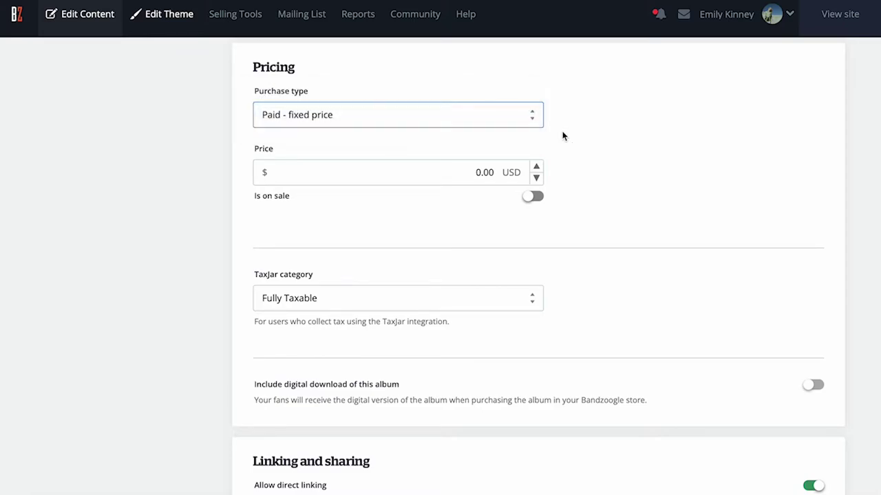
{"action": "double_click", "coordinate": [488, 170]}
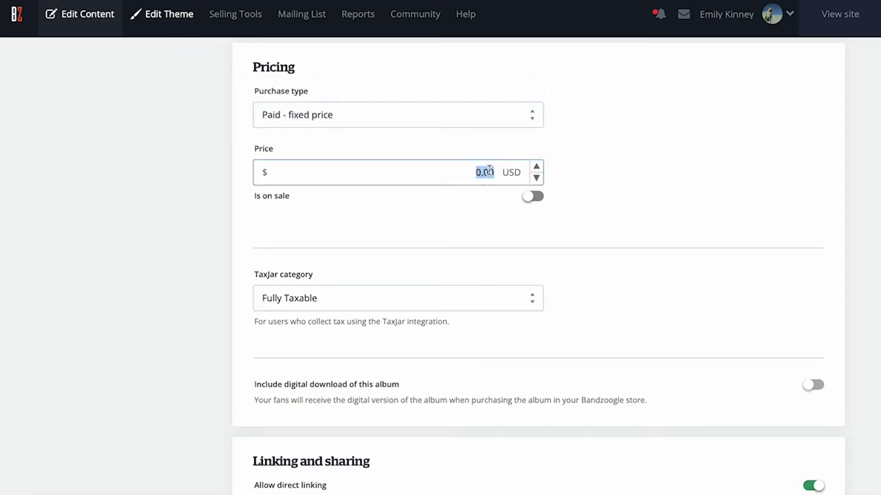
{"action": "type", "text": "15"}
{"action": "left_click", "coordinate": [479, 198]}
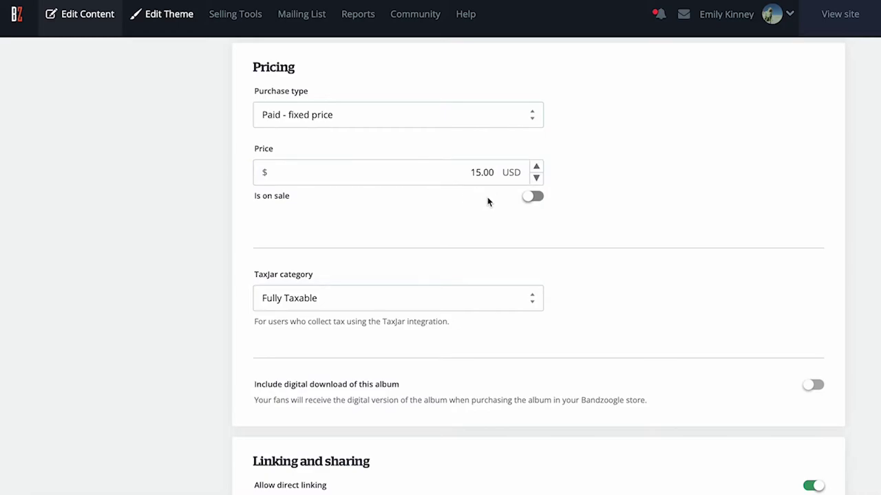
Put the product on sale for 13.00 USD
{"action": "left_click", "coordinate": [531, 199]}
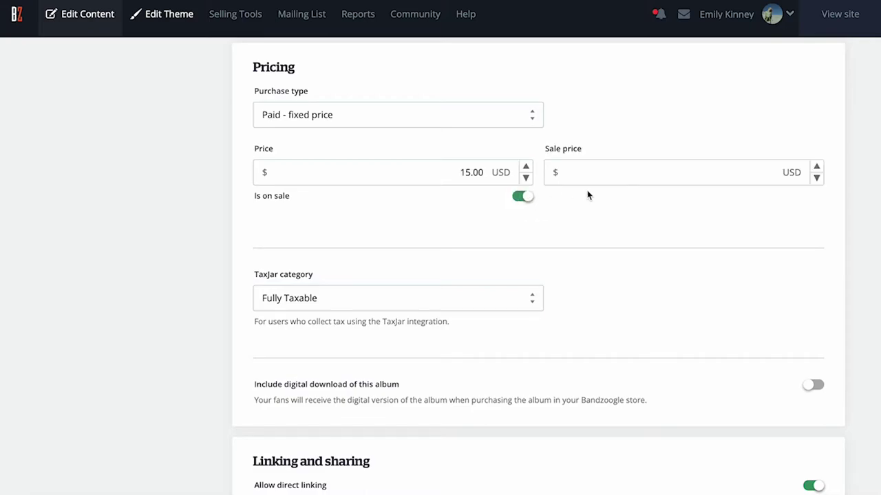
{"action": "left_click", "coordinate": [708, 178]}
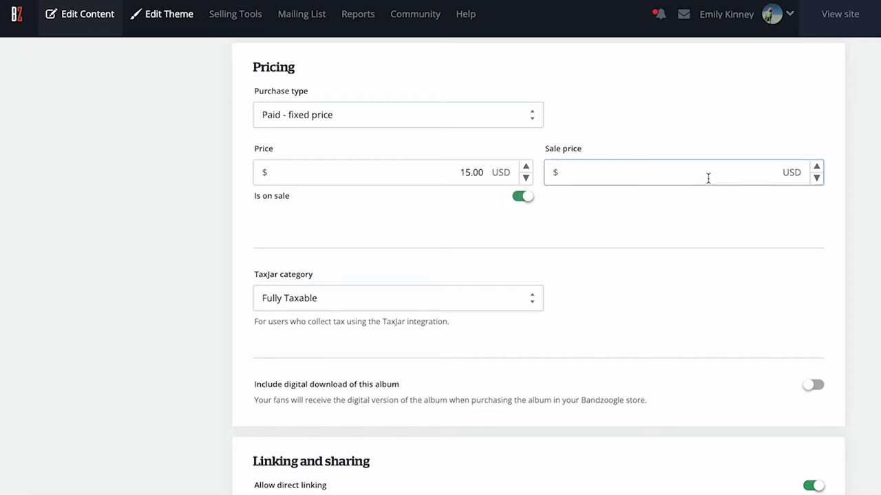
{"action": "type", "text": "13"}
{"action": "left_click", "coordinate": [685, 218]}
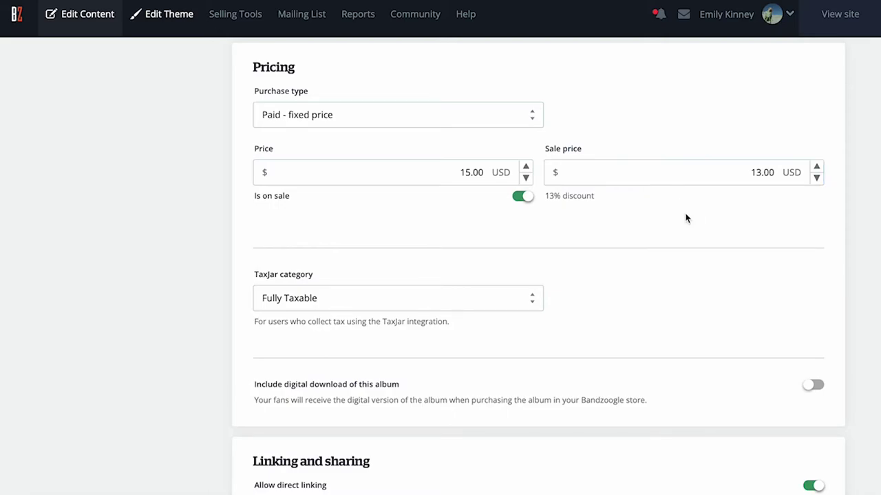
{"action": "scroll", "coordinate": [628, 274], "scroll_direction": "down", "scroll_amount": 3}
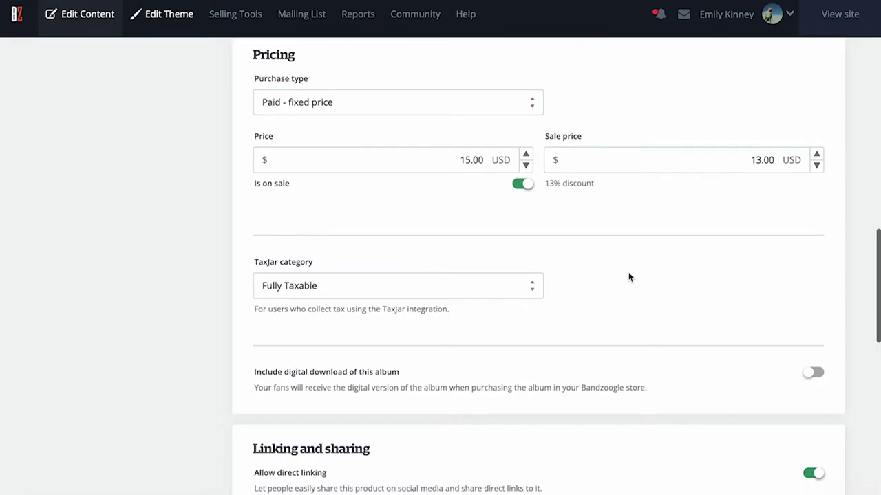
{"action": "scroll", "coordinate": [628, 276], "scroll_direction": "down", "scroll_amount": 3}
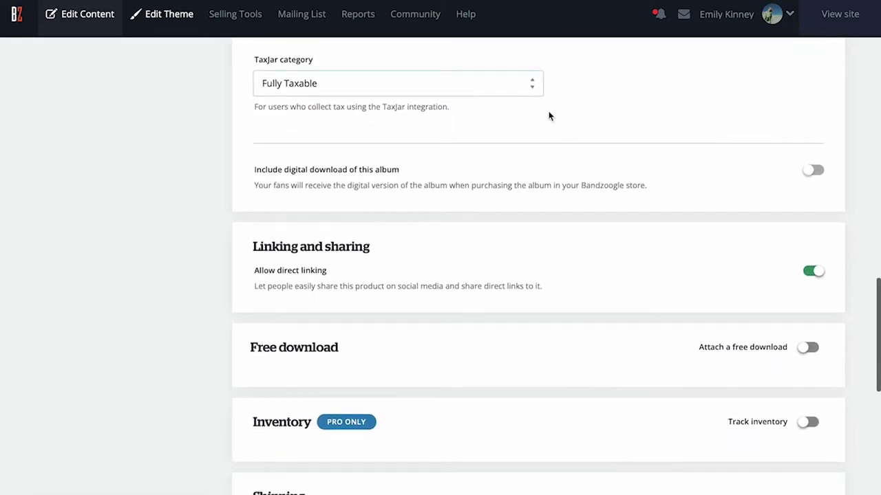
{"action": "left_click", "coordinate": [535, 88]}
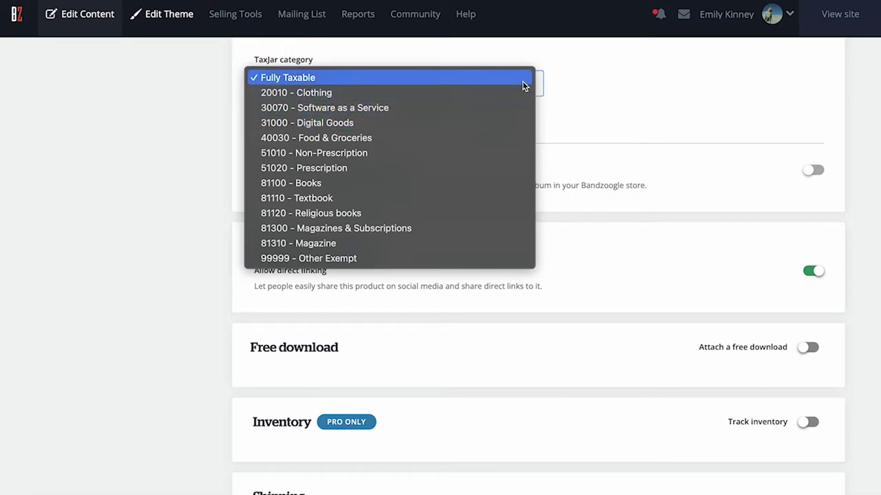
{"action": "left_click", "coordinate": [524, 85]}
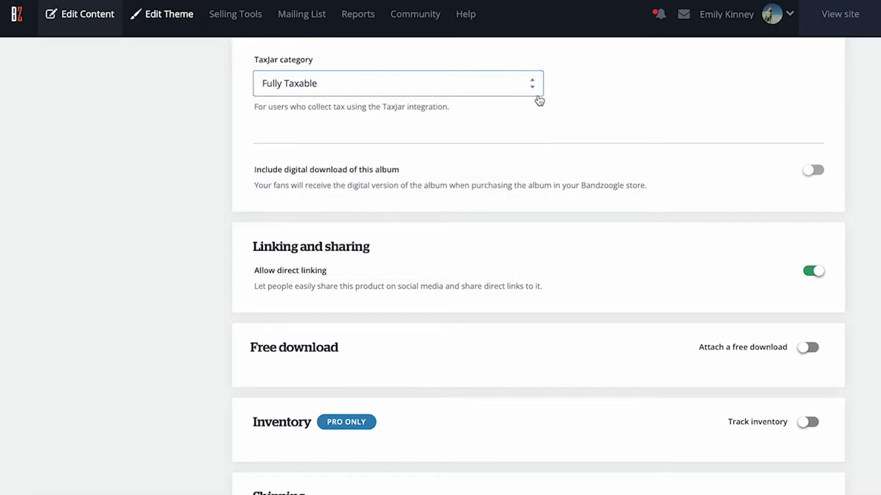
{"action": "scroll", "coordinate": [560, 155], "scroll_direction": "down", "scroll_amount": 2}
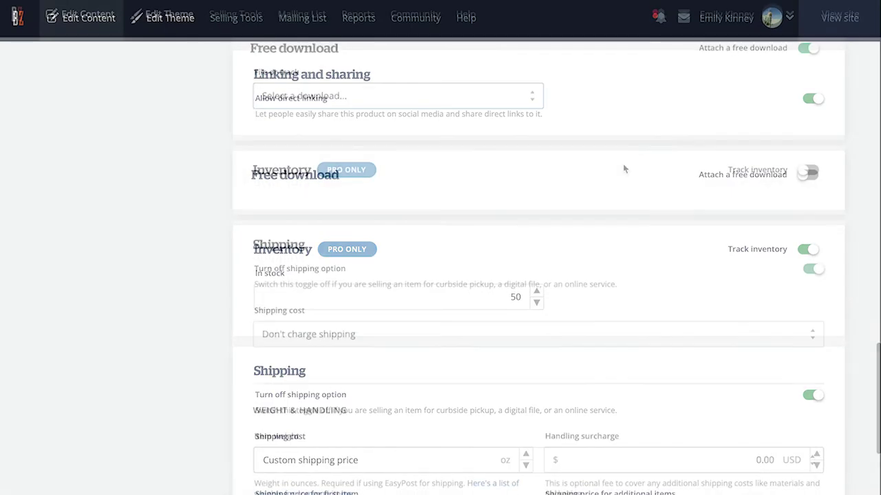
Turn on inventory tracking and set 50 units in stock
{"action": "scroll", "coordinate": [624, 169], "scroll_direction": "down", "scroll_amount": 2}
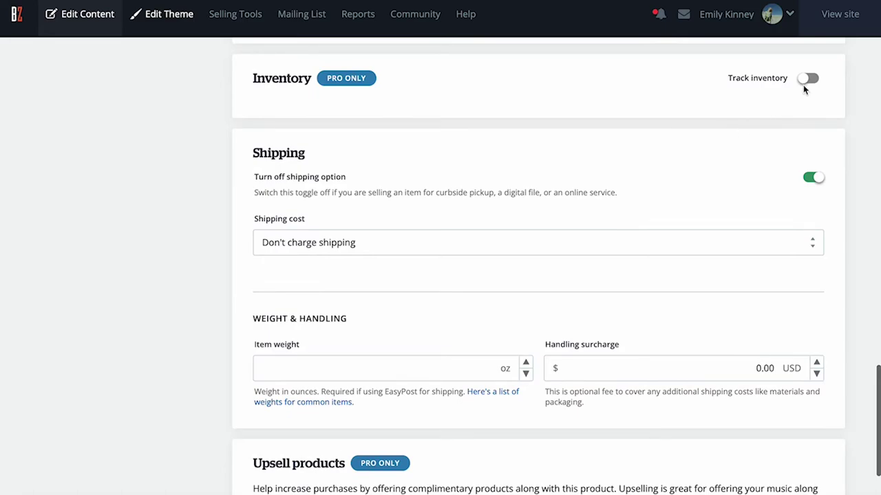
{"action": "left_click", "coordinate": [807, 81]}
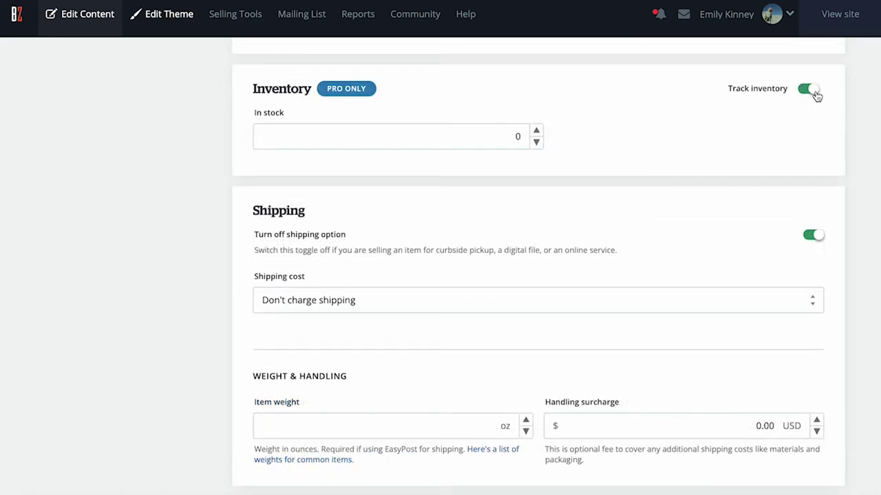
{"action": "double_click", "coordinate": [519, 138]}
{"action": "type", "text": "50"}
{"action": "scroll", "coordinate": [640, 177], "scroll_direction": "down", "scroll_amount": 2}
Use custom shipping: 5.00 USD first item, 2.00 each additional, 10.00 international surcharge
{"action": "scroll", "coordinate": [640, 178], "scroll_direction": "down", "scroll_amount": 1}
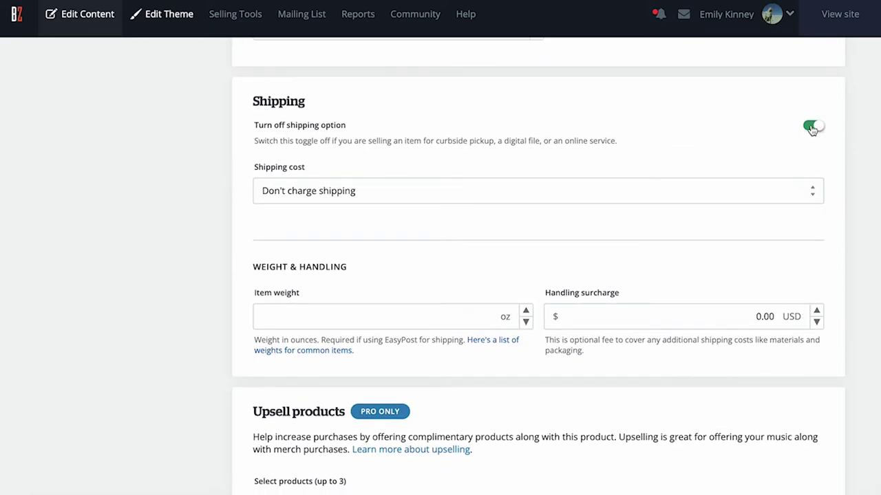
{"action": "left_click", "coordinate": [813, 194]}
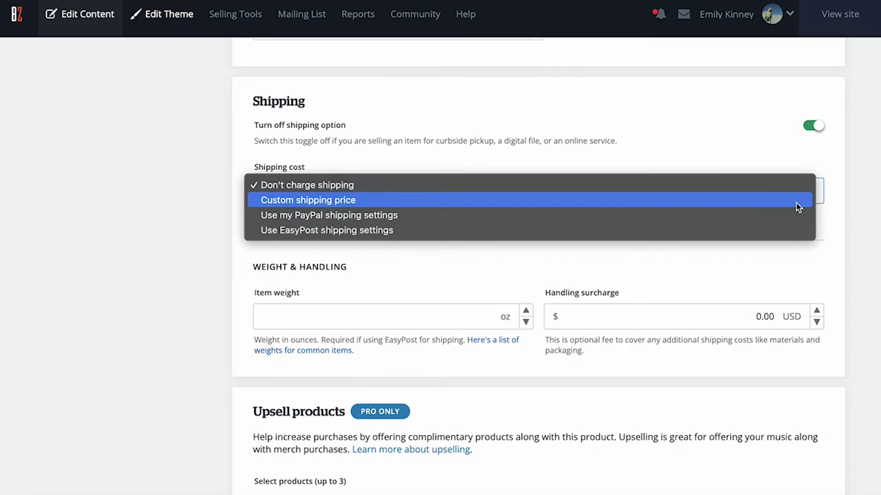
{"action": "left_click", "coordinate": [797, 207]}
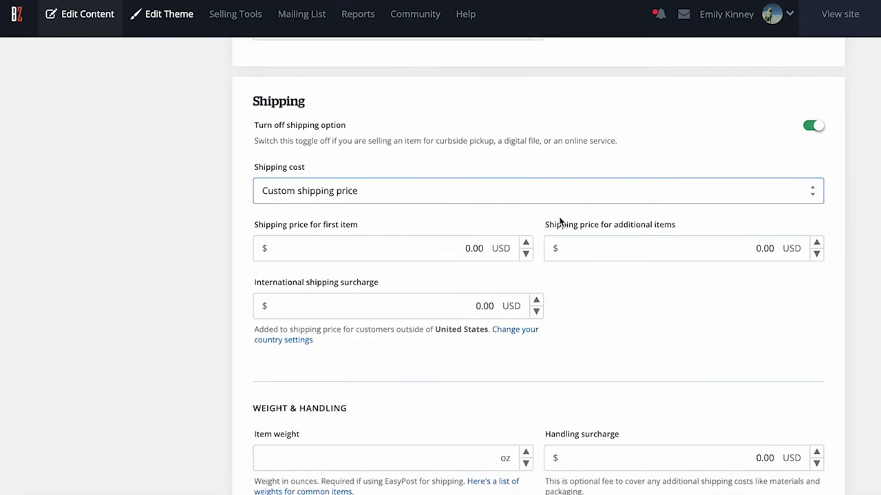
{"action": "double_click", "coordinate": [482, 249]}
{"action": "type", "text": "5.00"}
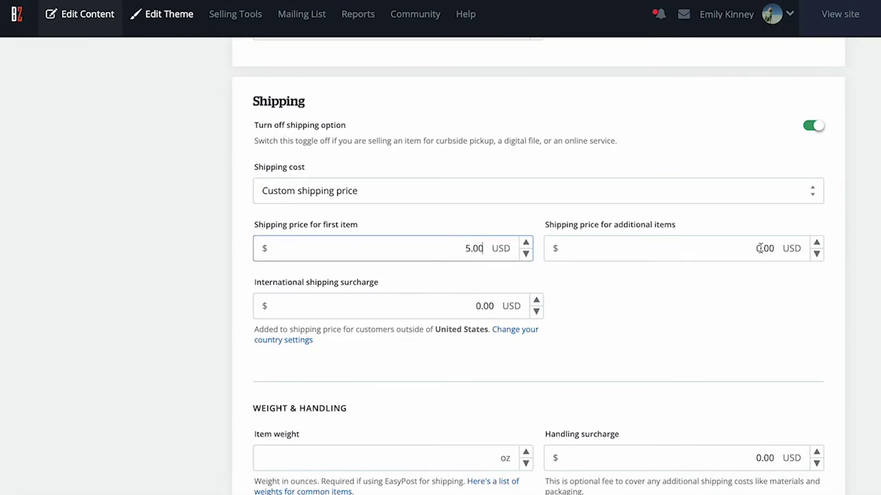
{"action": "double_click", "coordinate": [764, 248]}
{"action": "type", "text": "2"}
{"action": "left_click", "coordinate": [735, 272]}
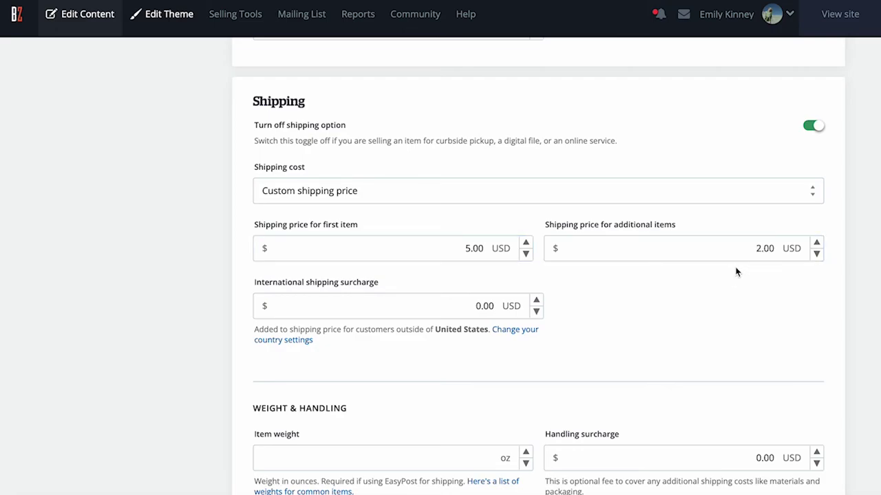
{"action": "double_click", "coordinate": [484, 306]}
{"action": "type", "text": "10"}
{"action": "left_click", "coordinate": [587, 291]}
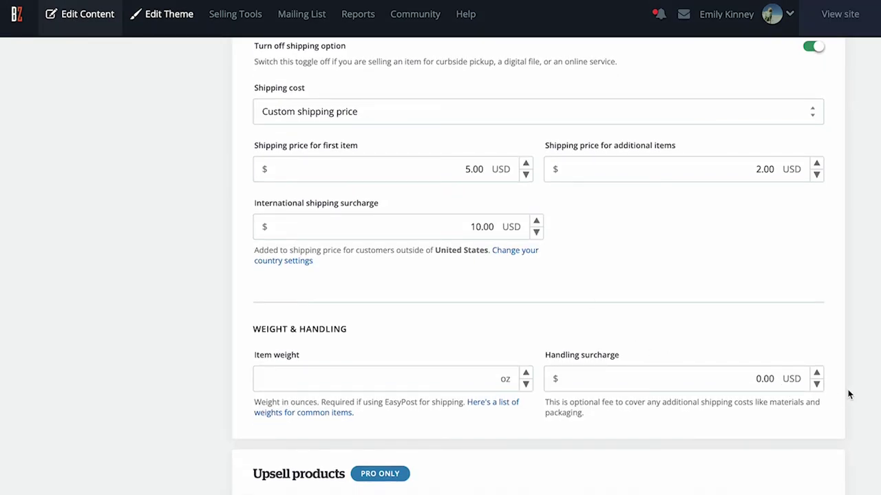
{"action": "scroll", "coordinate": [849, 394], "scroll_direction": "down", "scroll_amount": 3}
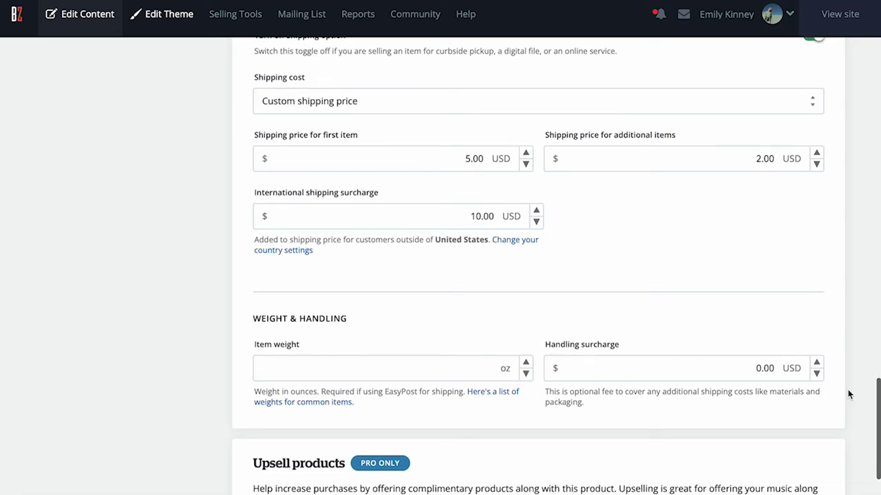
{"action": "scroll", "coordinate": [850, 393], "scroll_direction": "down", "scroll_amount": 2}
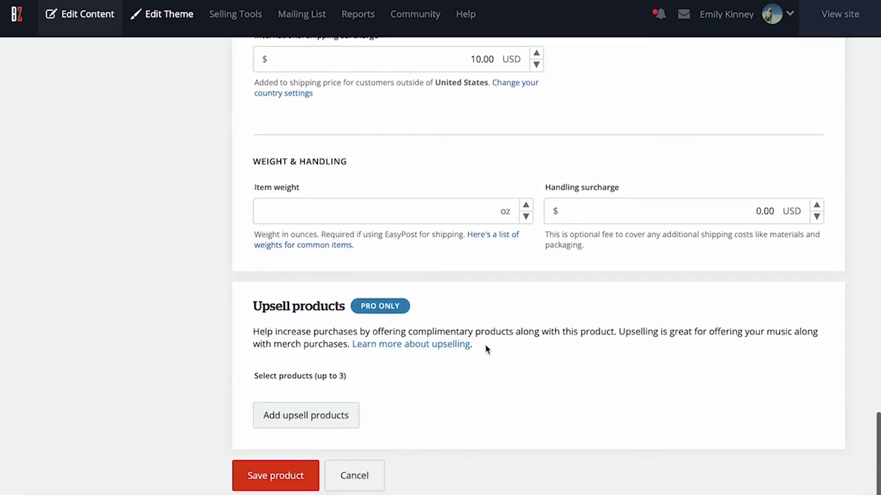
{"action": "left_click", "coordinate": [349, 419]}
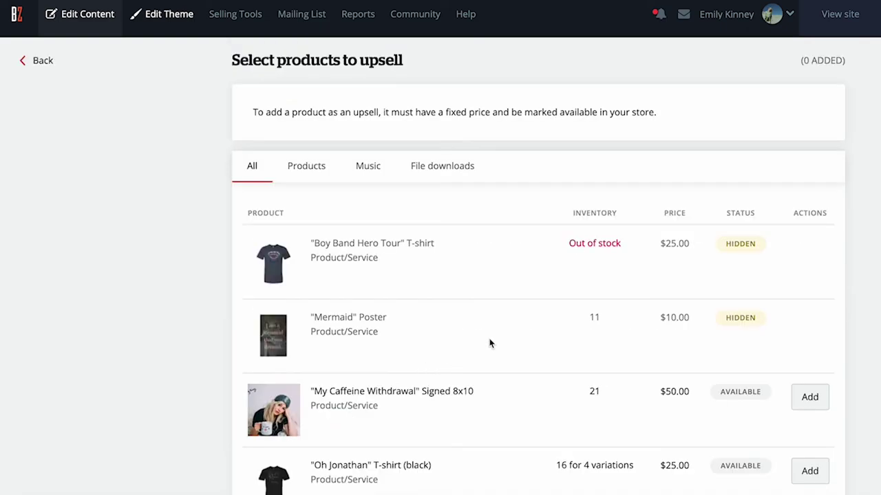
{"action": "scroll", "coordinate": [489, 344], "scroll_direction": "down", "scroll_amount": 2}
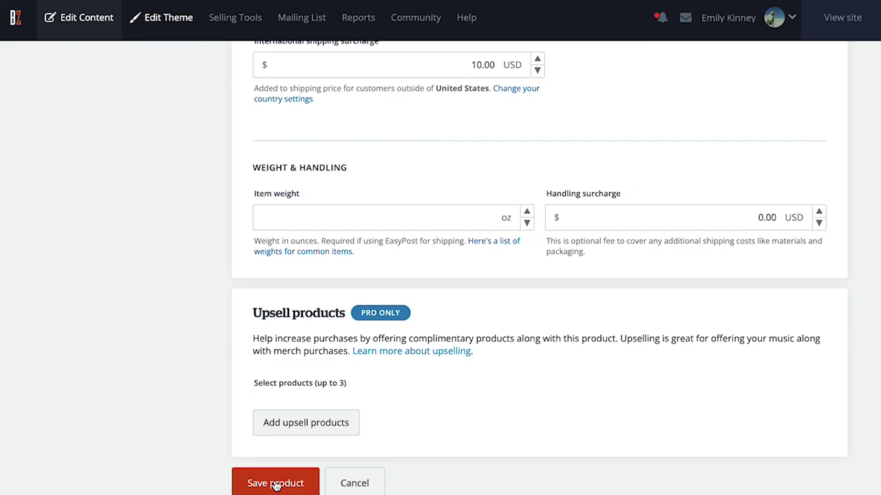
Save the Special Edition Vinyl product to the store list
{"action": "left_click", "coordinate": [275, 484]}
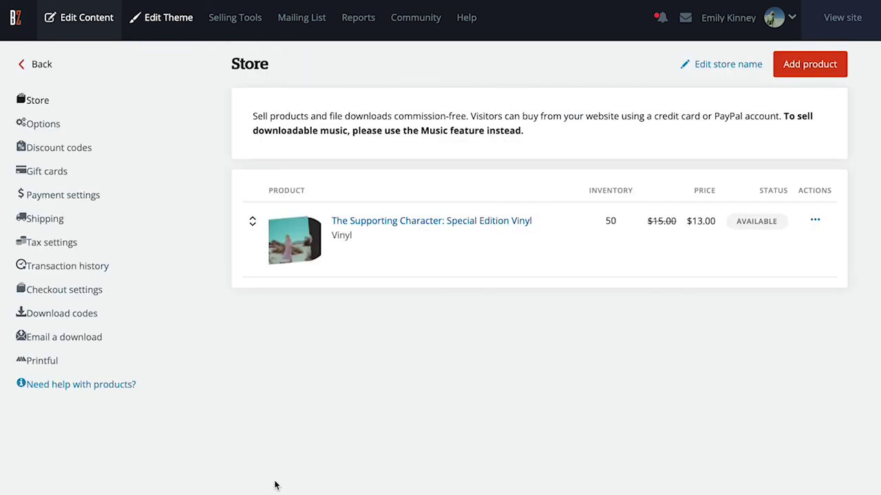